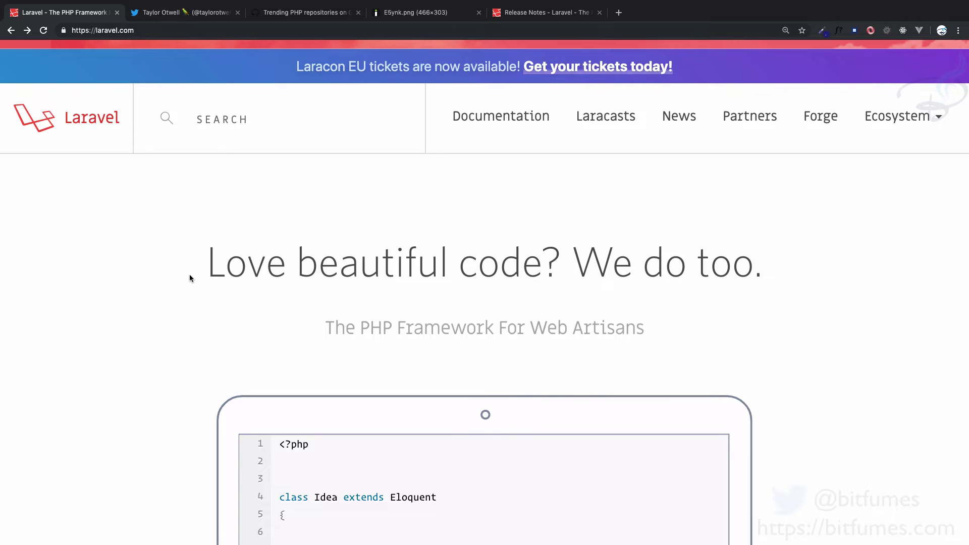
- Highlight 'Love beautiful' and 'We do too' in the Laravel homepage headline
left_click_drag(198, 267, 529, 240)
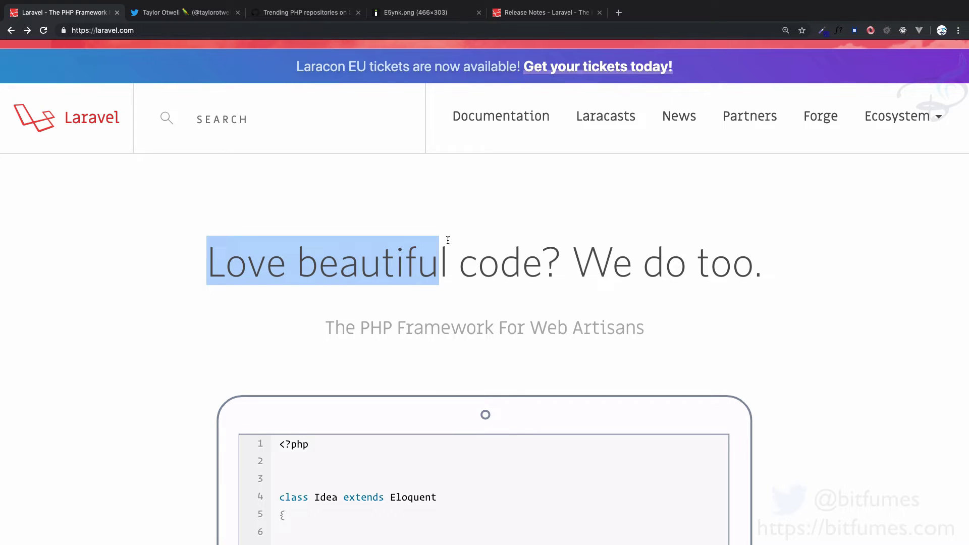
left_click_drag(572, 262, 753, 261)
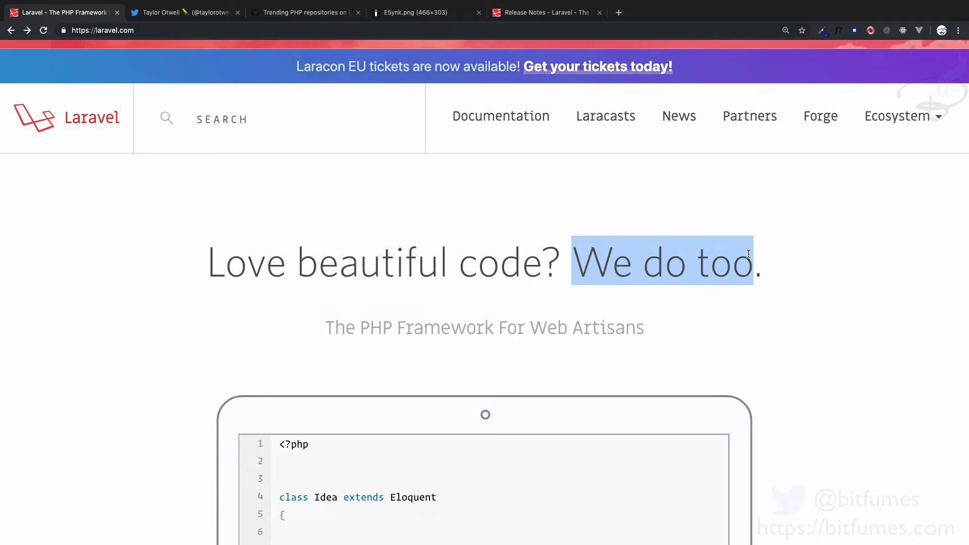
left_click(702, 263)
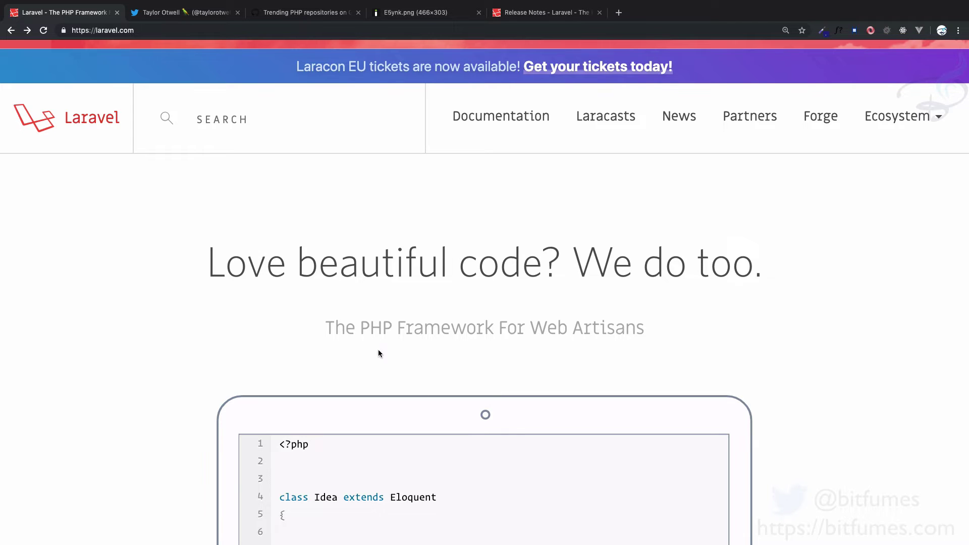
- Highlight 'The PHP Framework' and 'Framework' in the subtitle, then switch to the Twitter profile tab
left_click_drag(326, 329, 497, 326)
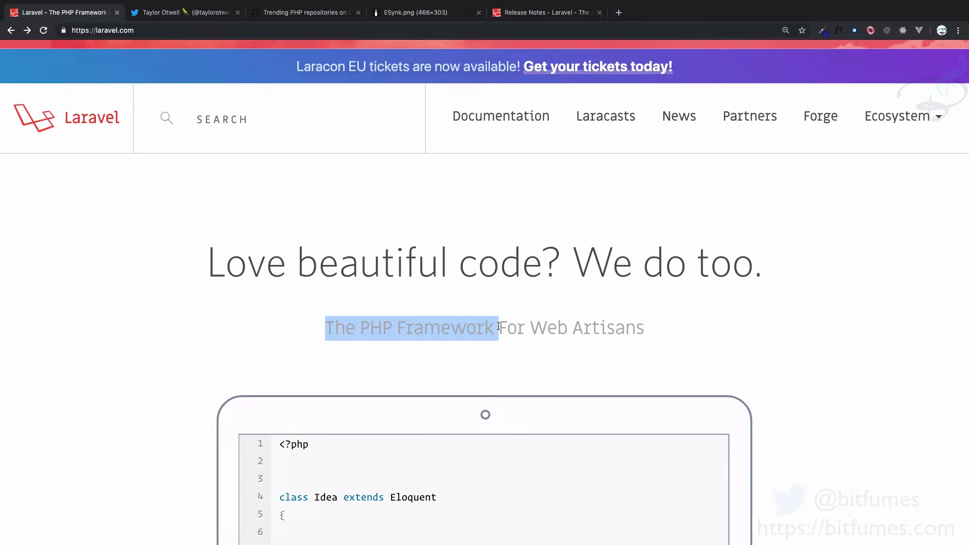
left_click(492, 327)
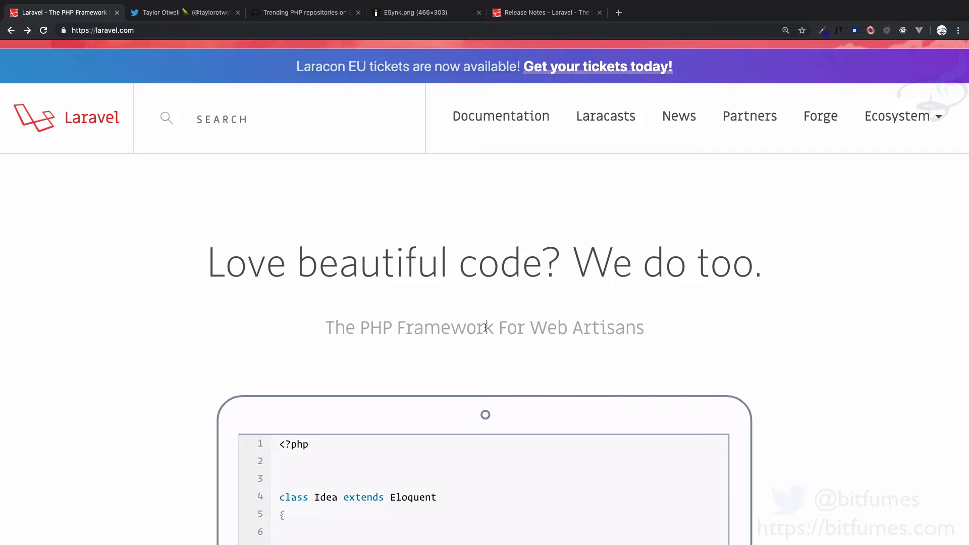
double_click(491, 327)
left_click(491, 328)
key("ctrl+Tab")
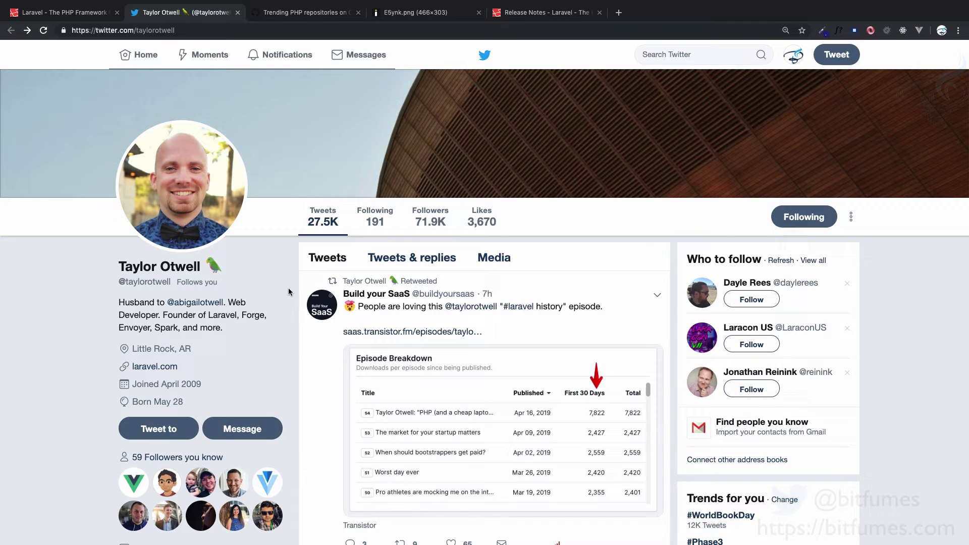
- On the GitHub trending PHP tab, list PHP repositories sorted by most stars
key("ctrl+Tab")
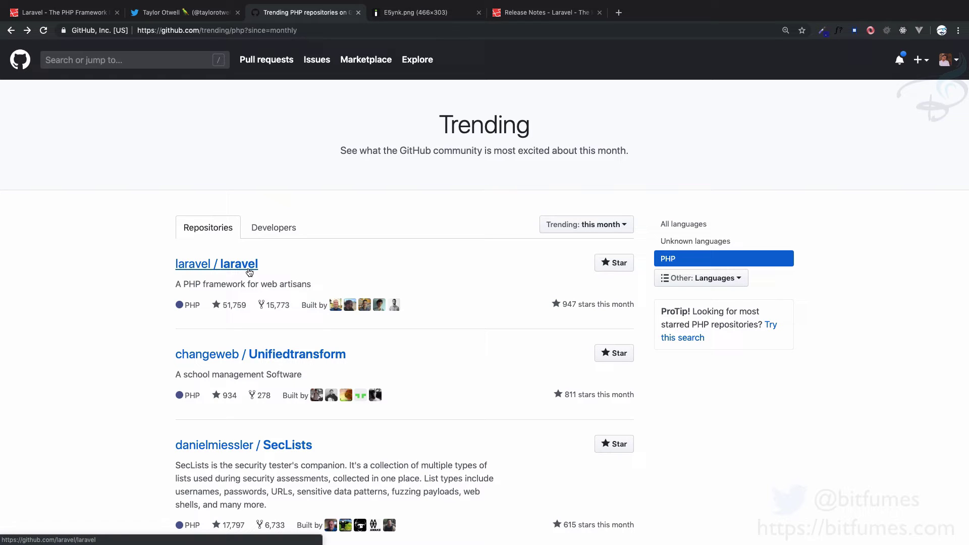
left_click(681, 337)
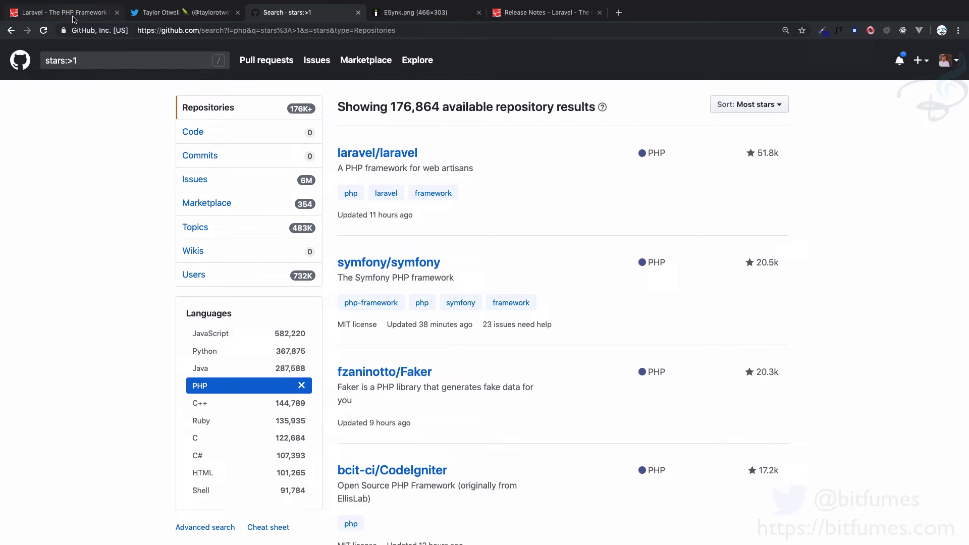
- Switch to the E5ynk.png tab with the Controller–Model–View diagram
left_click(441, 19)
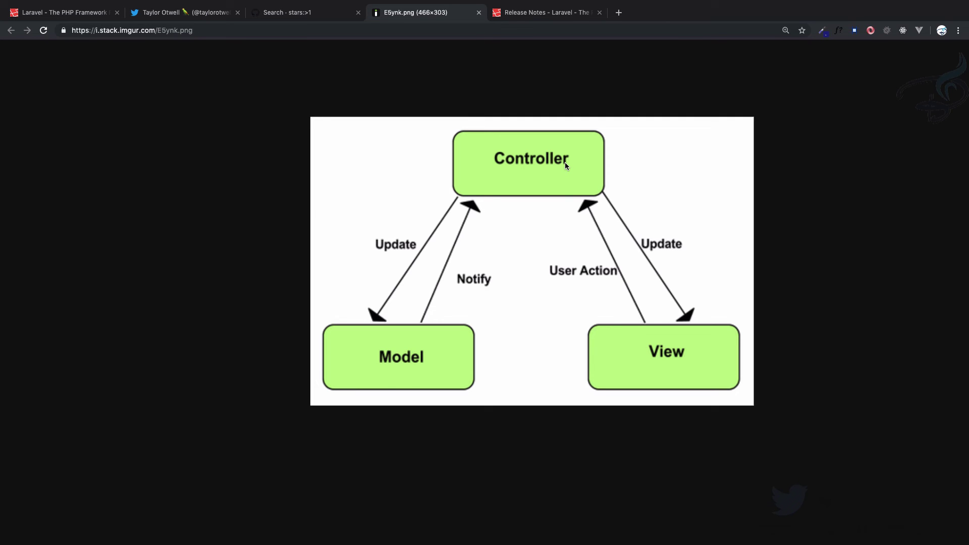
- Switch to the release notes and highlight the 5.4, 5.5 and 5.6 release dates
key("ctrl+Tab")
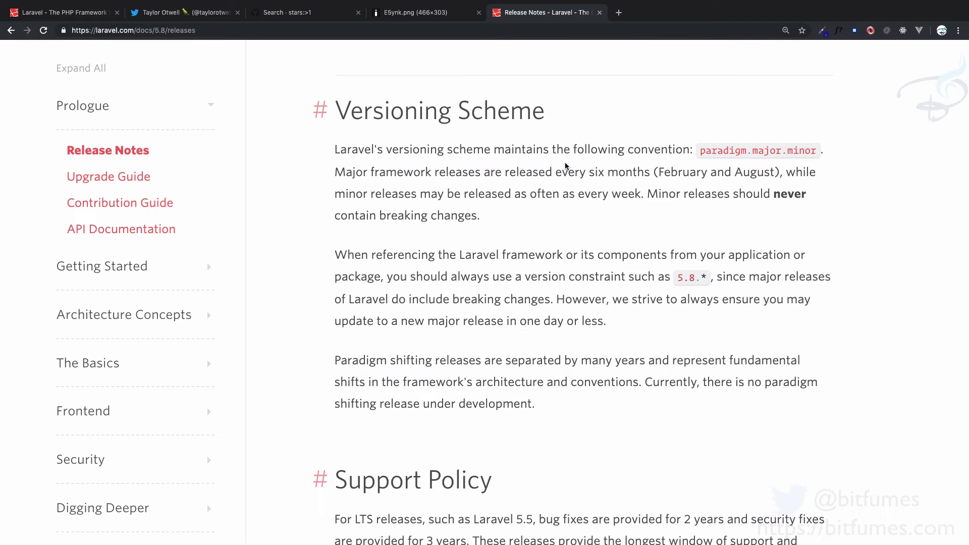
scroll(537, 250, "down", 5)
scroll(538, 251, "down", 2)
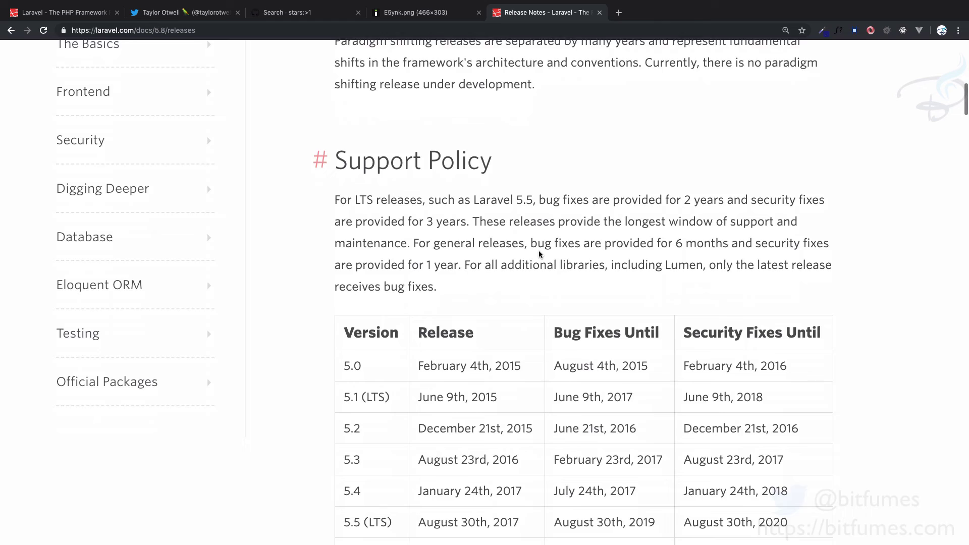
scroll(539, 251, "down", 2)
scroll(539, 254, "down", 2)
left_click_drag(418, 333, 454, 333)
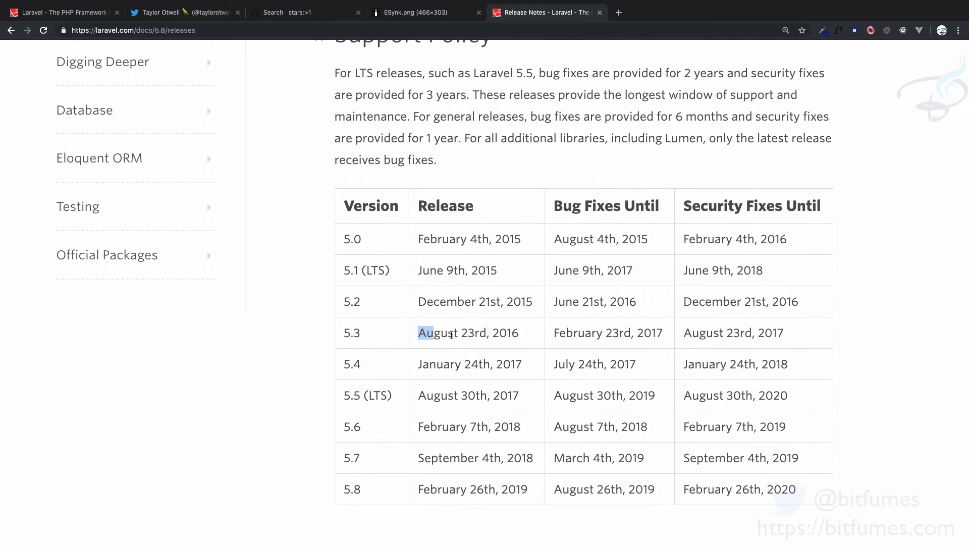
left_click_drag(421, 366, 486, 365)
left_click_drag(442, 396, 519, 395)
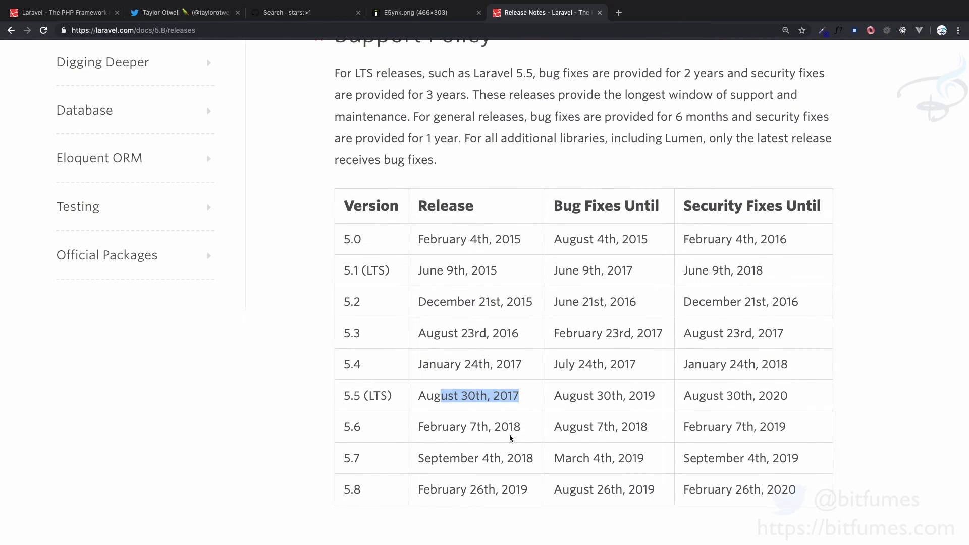
left_click_drag(496, 428, 343, 430)
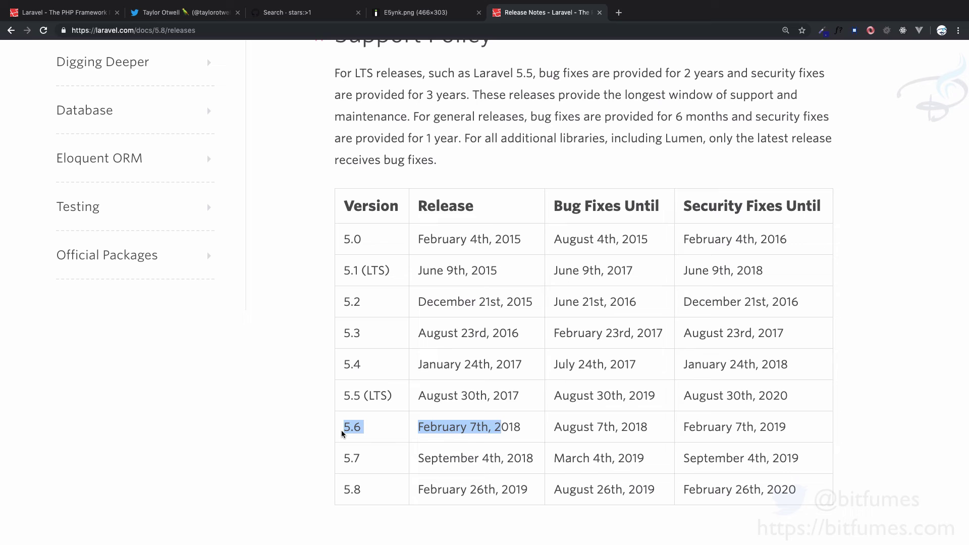
left_click(393, 436)
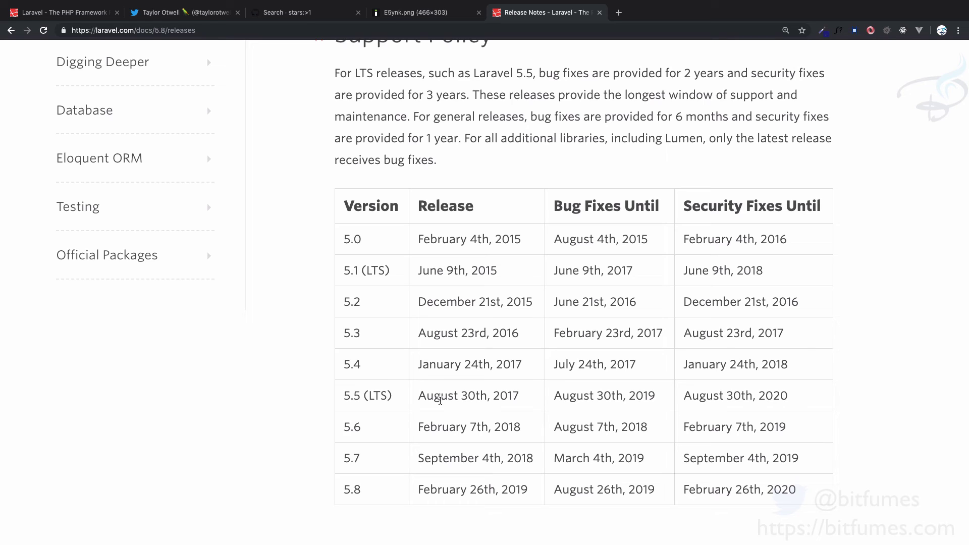
- Highlight August 30th, 2017 and the 5.1 and 5.5 LTS entries in the version table
triple_click(420, 404)
double_click(379, 395)
double_click(378, 271)
left_click_drag(379, 271, 337, 278)
left_click(406, 272)
left_click_drag(356, 393, 457, 395)
left_click(479, 398)
- Switch back to the Laravel homepage tab and zoom the page out
key("super+1")
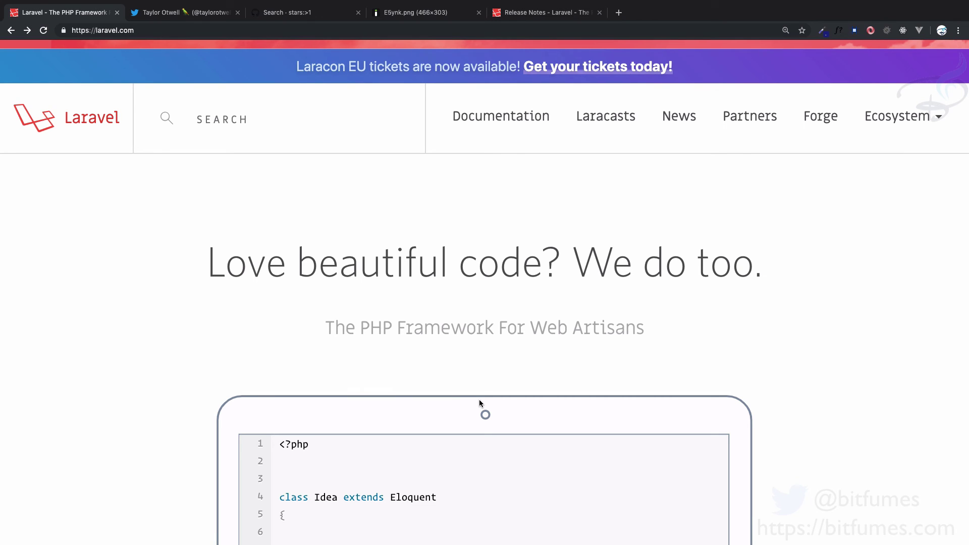
key("super+minus")
key("super+minus")
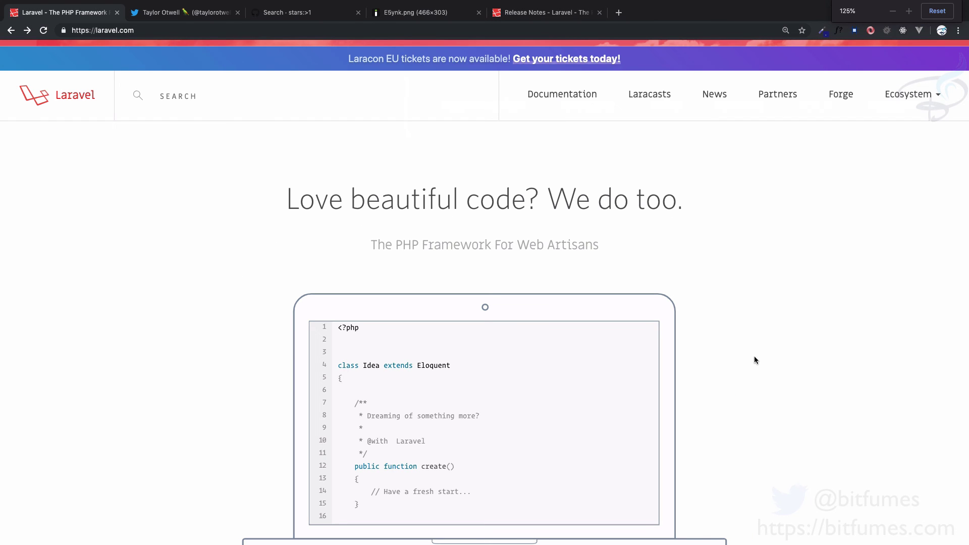
scroll(767, 356, "down", 3)
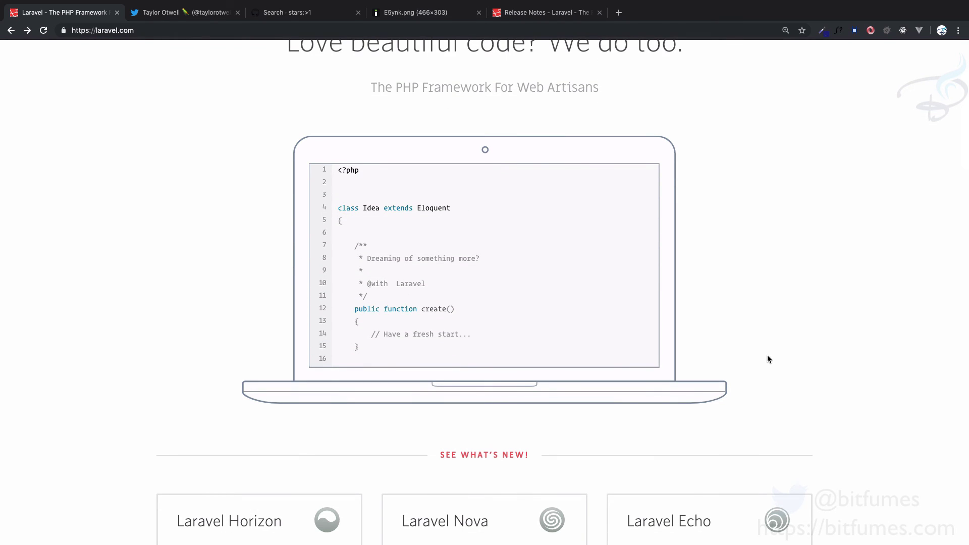
scroll(766, 355, "down", 5)
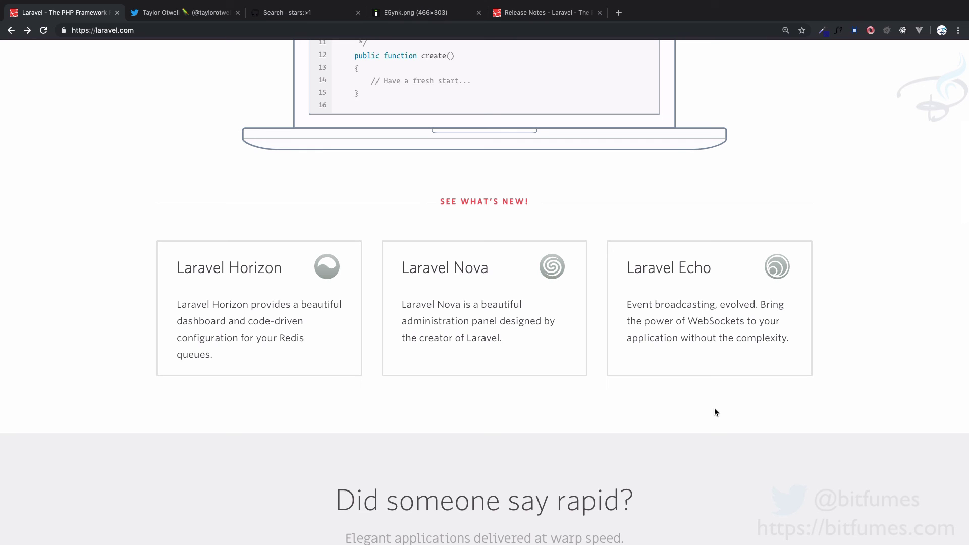
scroll(714, 408, "up", 8)
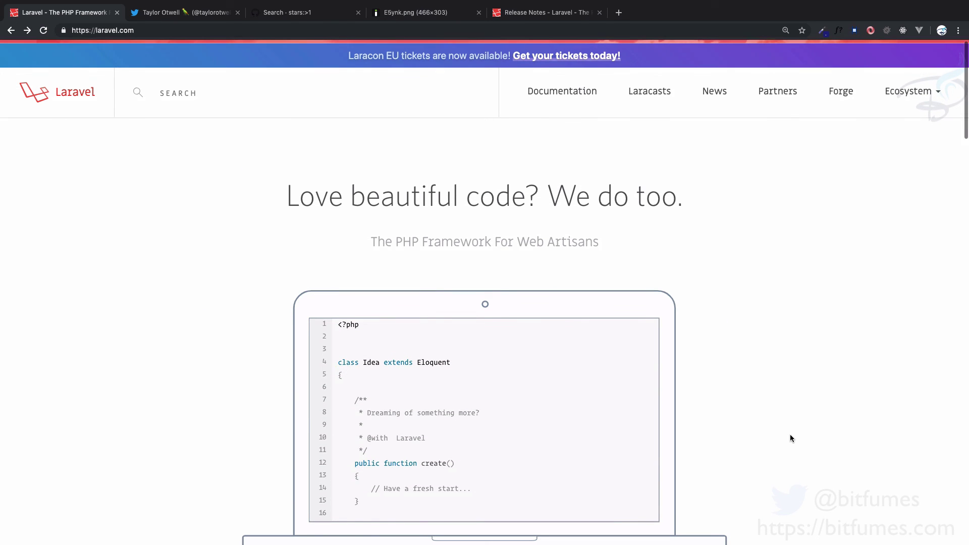
scroll(789, 438, "down", 3)
scroll(791, 439, "down", 3)
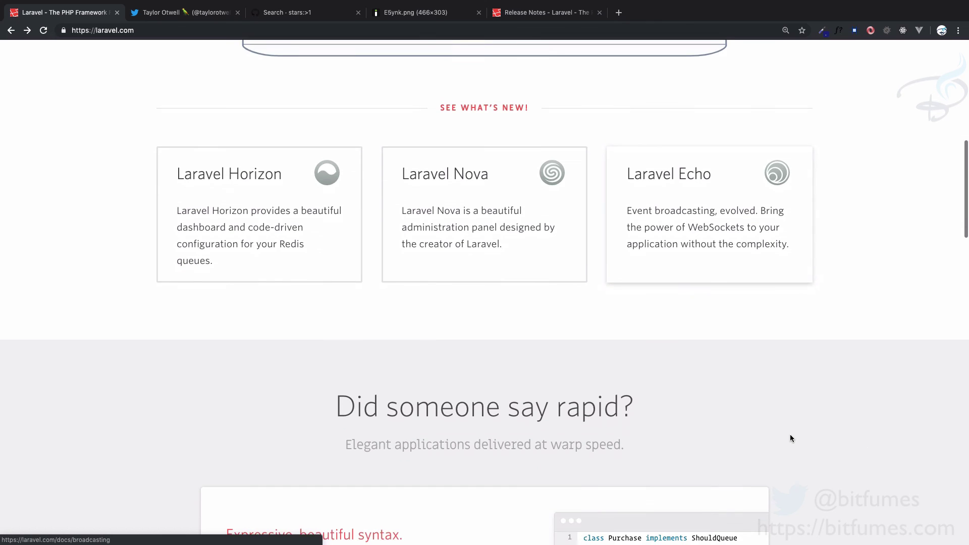
scroll(791, 439, "down", 2)
scroll(789, 438, "down", 3)
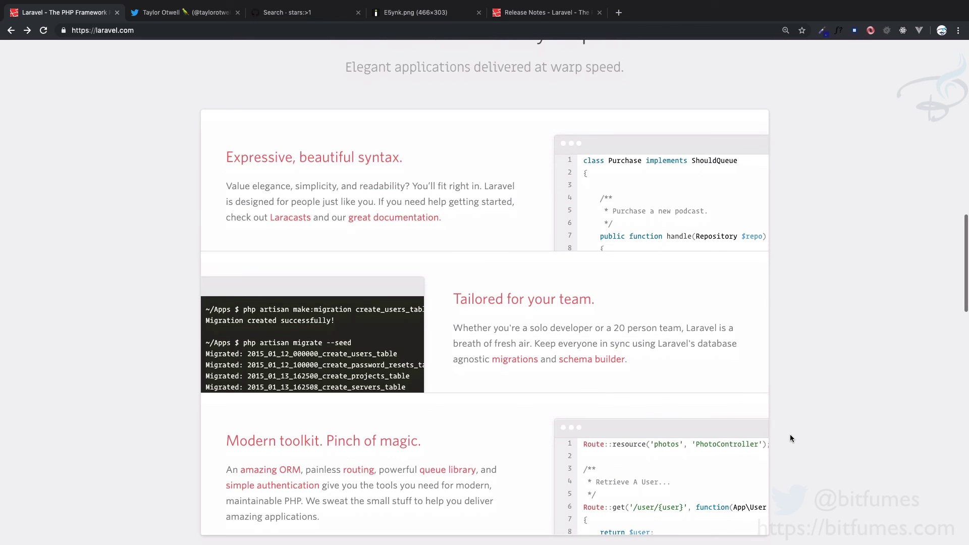
scroll(790, 437, "down", 3)
scroll(789, 438, "up", 4)
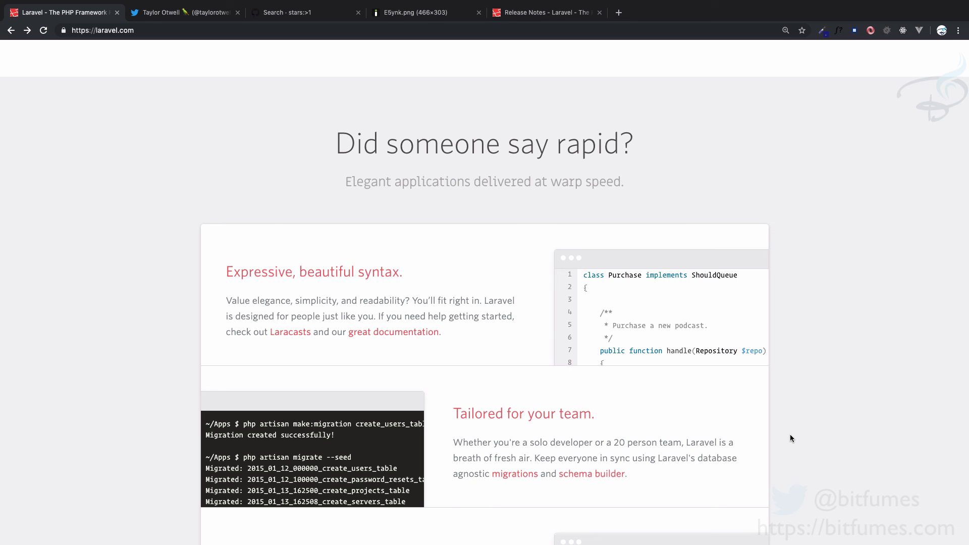
scroll(790, 438, "up", 5)
scroll(789, 438, "up", 3)
scroll(789, 438, "up", 2)
scroll(789, 438, "down", 1)
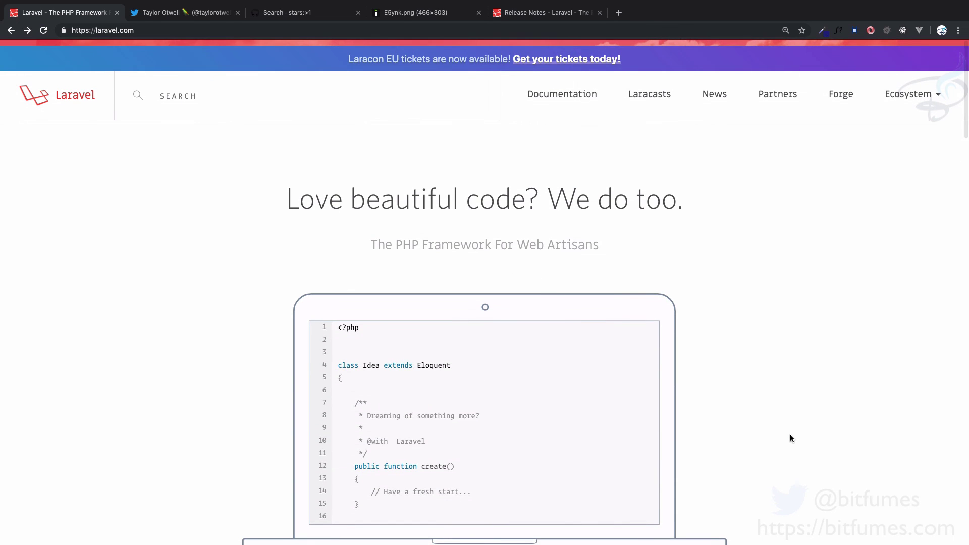
scroll(789, 438, "down", 4)
scroll(790, 438, "down", 1)
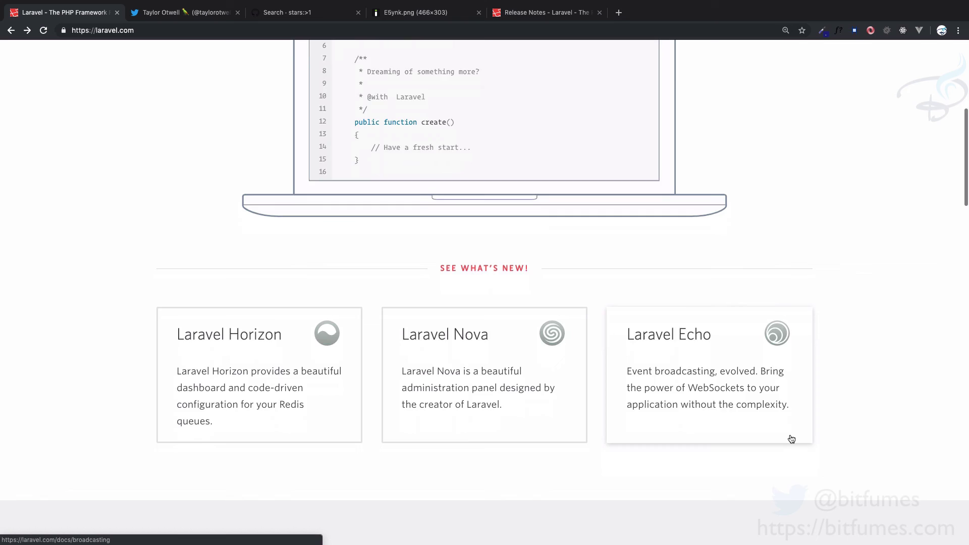
scroll(791, 439, "down", 3)
scroll(790, 438, "down", 3)
scroll(790, 439, "down", 3)
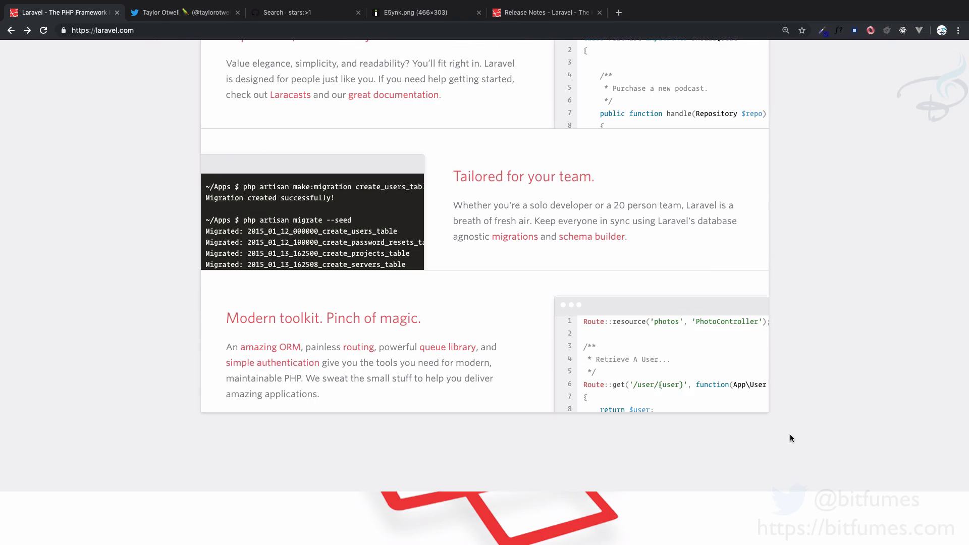
scroll(790, 437, "down", 1)
scroll(790, 437, "down", 3)
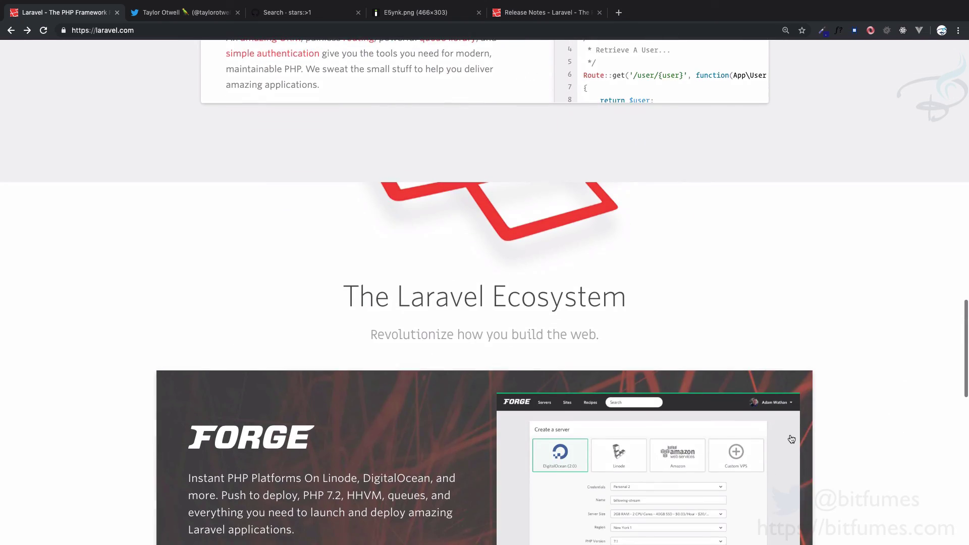
scroll(790, 439, "down", 3)
scroll(791, 439, "down", 5)
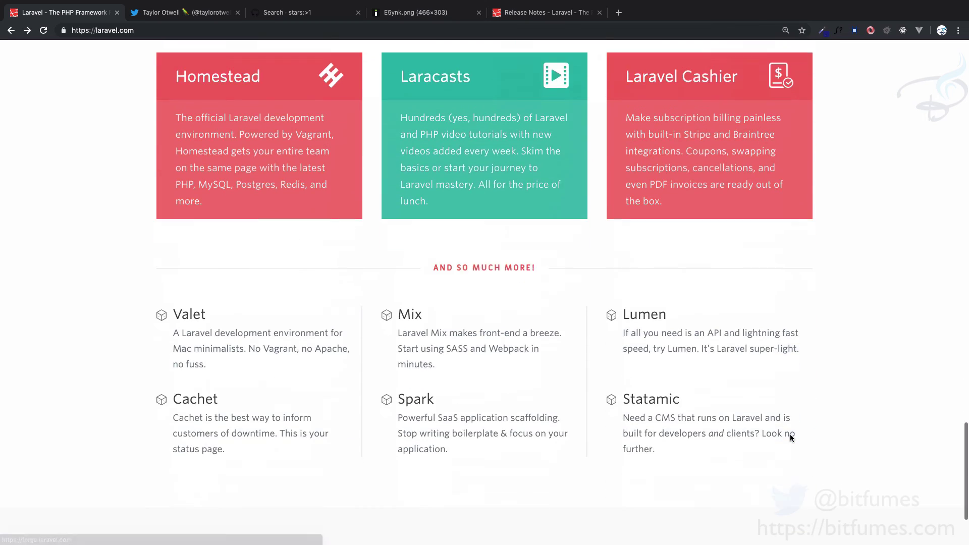
scroll(790, 438, "down", 1)
scroll(789, 438, "up", 5)
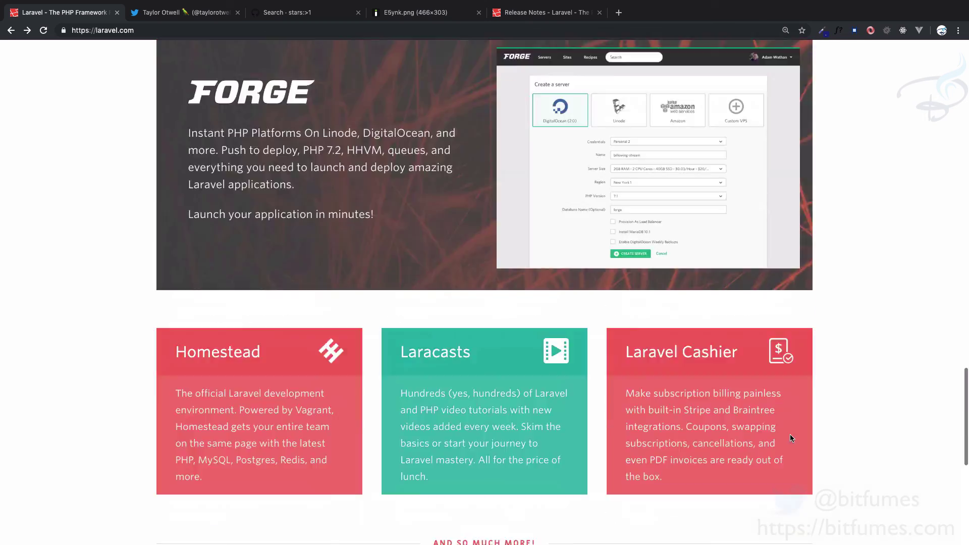
scroll(790, 437, "up", 10)
scroll(790, 438, "up", 4)
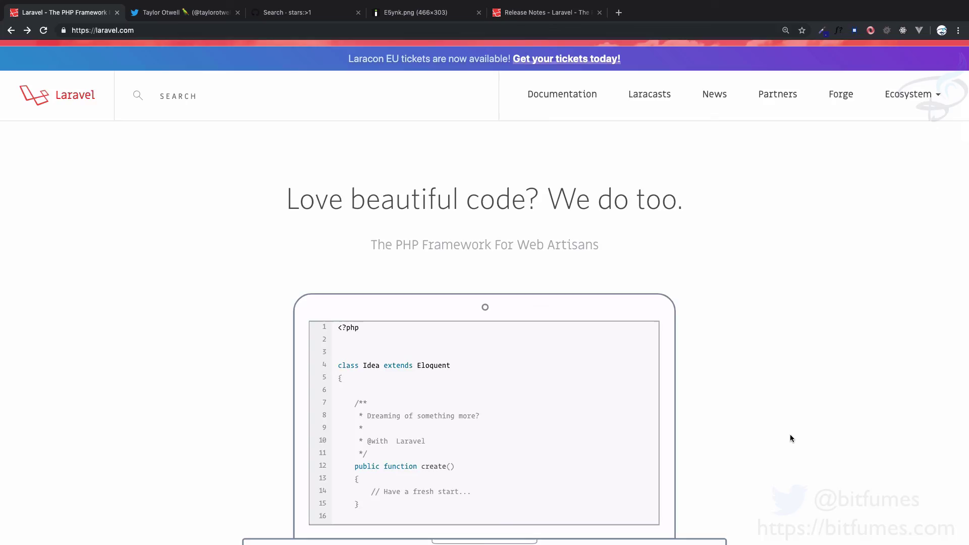
- Load bitfumes.com/courses in a new tab
key("ctrl+t")
type("bitfumes.com")
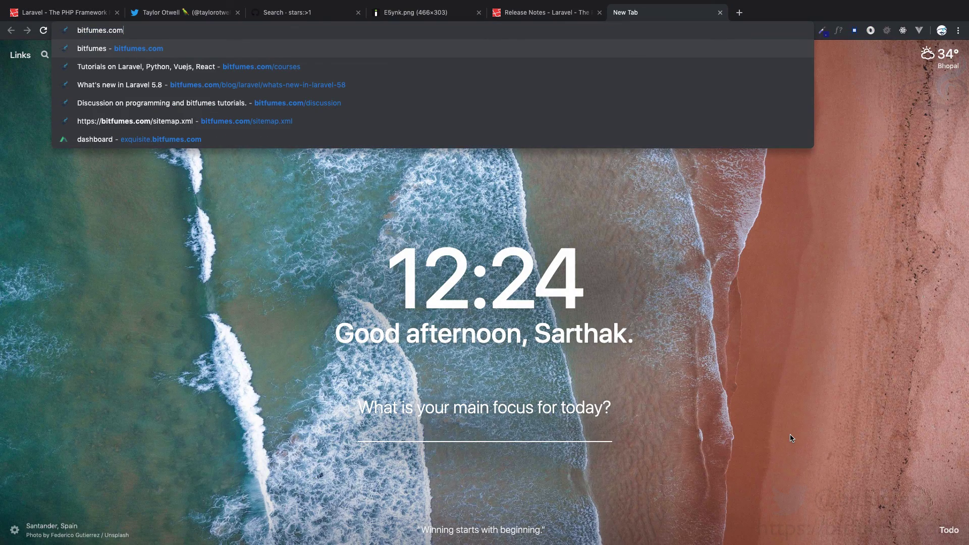
type("/c")
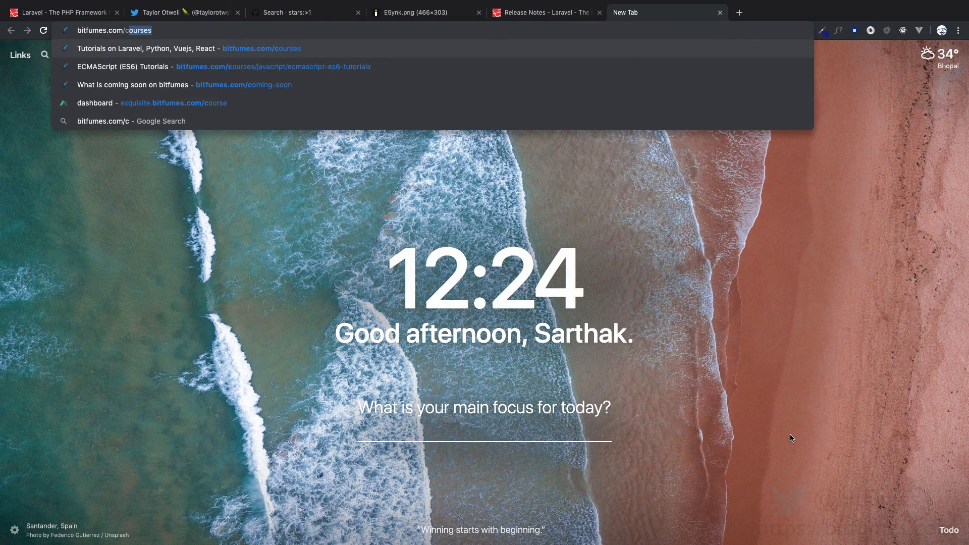
key("Return")
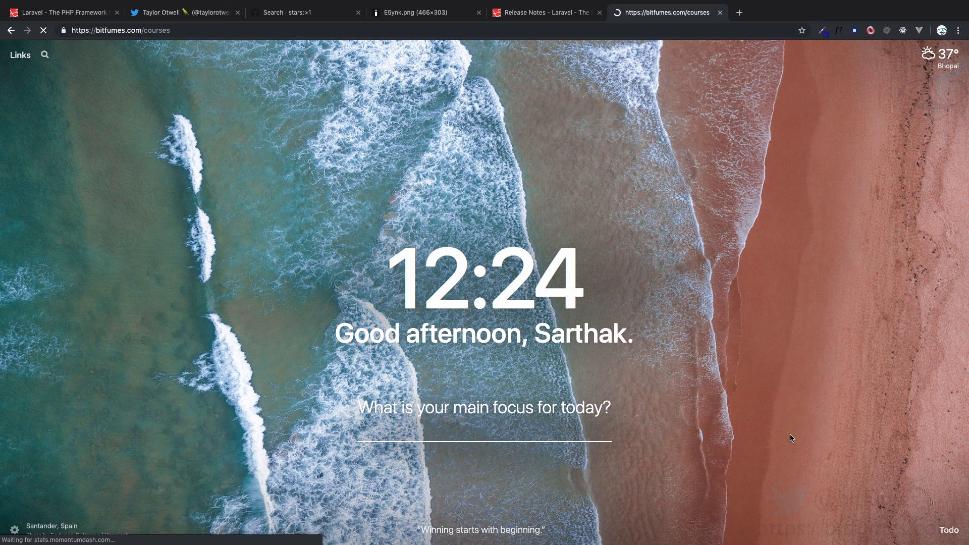